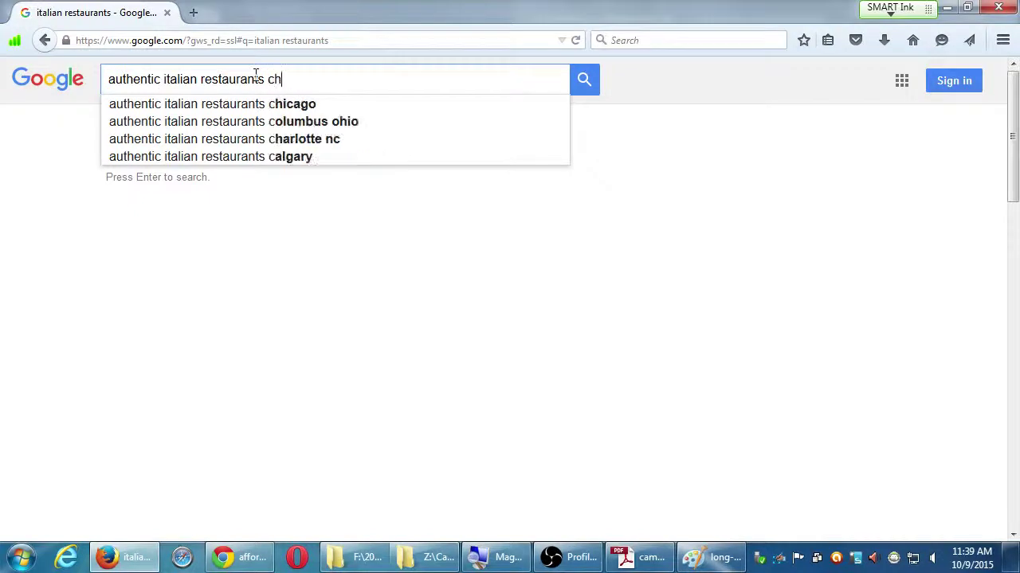
# Search Google for "authentic italian restaurants chula vista".
pyautogui.press('BackSpace')
pyautogui.write('sta')
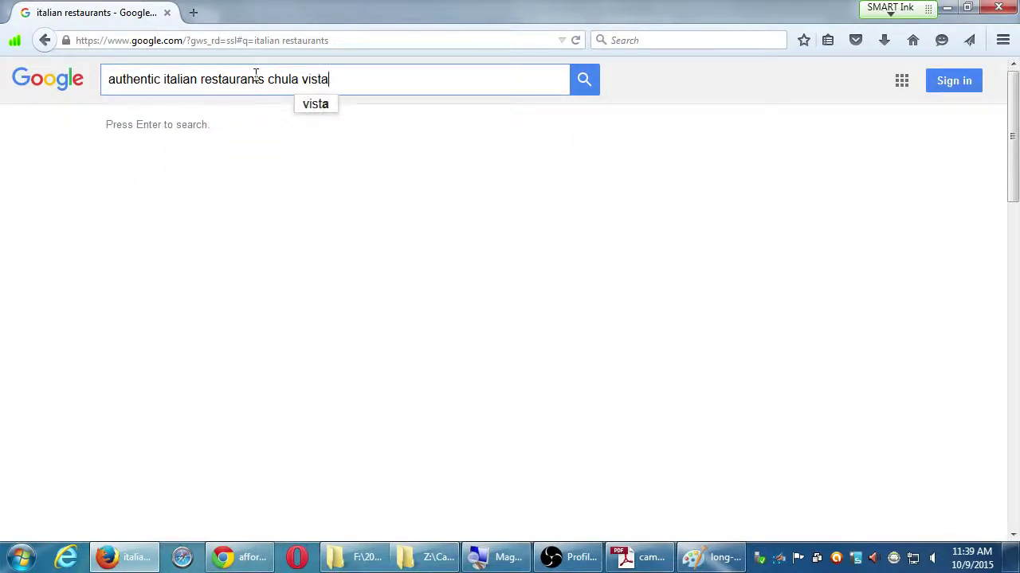
pyautogui.press('Return')
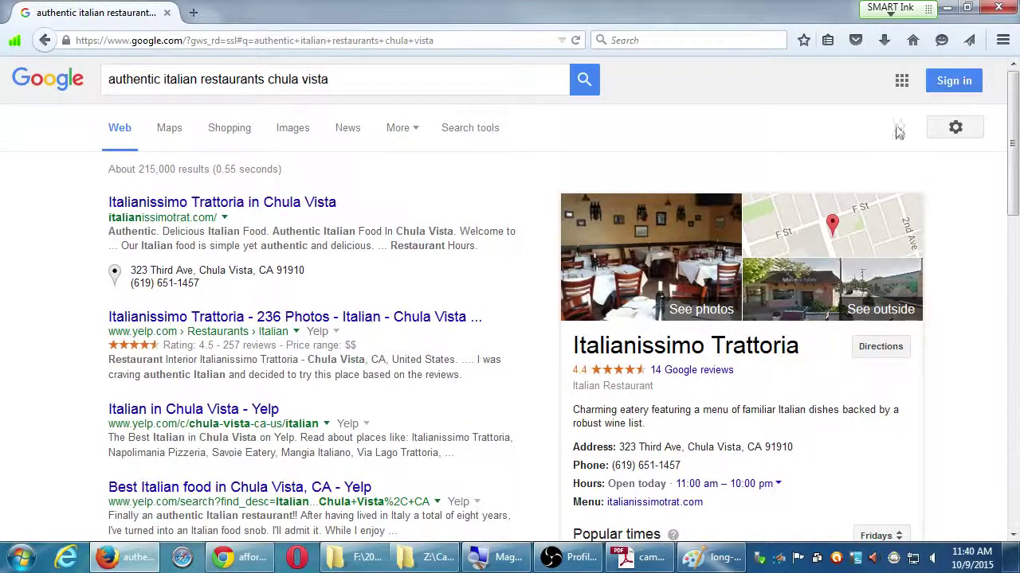
# Examine the Chula Vista restaurant results, including the restaurant info panel with its popular times and reviews, against the search phrase used.
pyautogui.scroll(-1, 1003, 346)
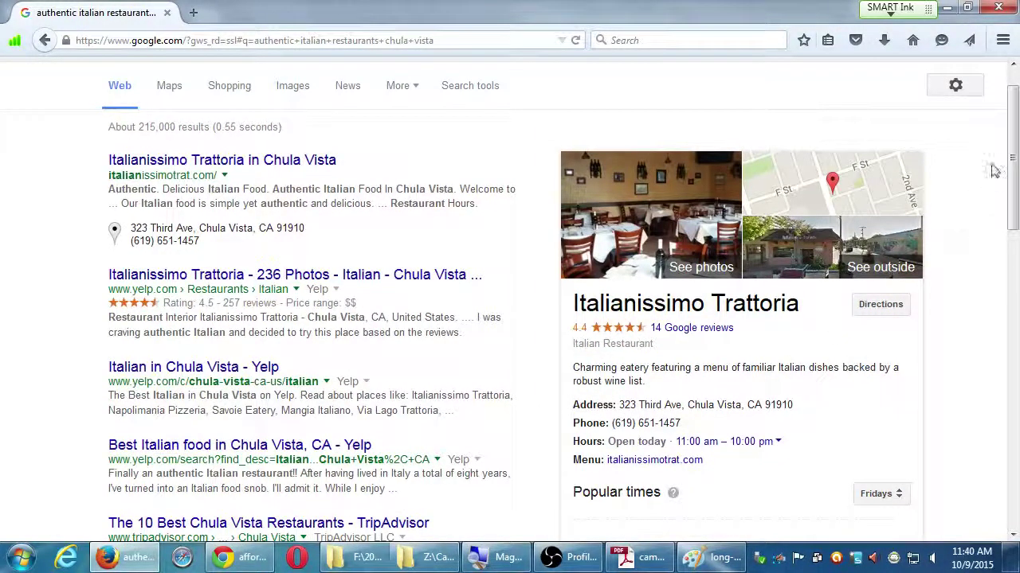
pyautogui.moveTo(1013, 148); pyautogui.dragTo(995, 280)
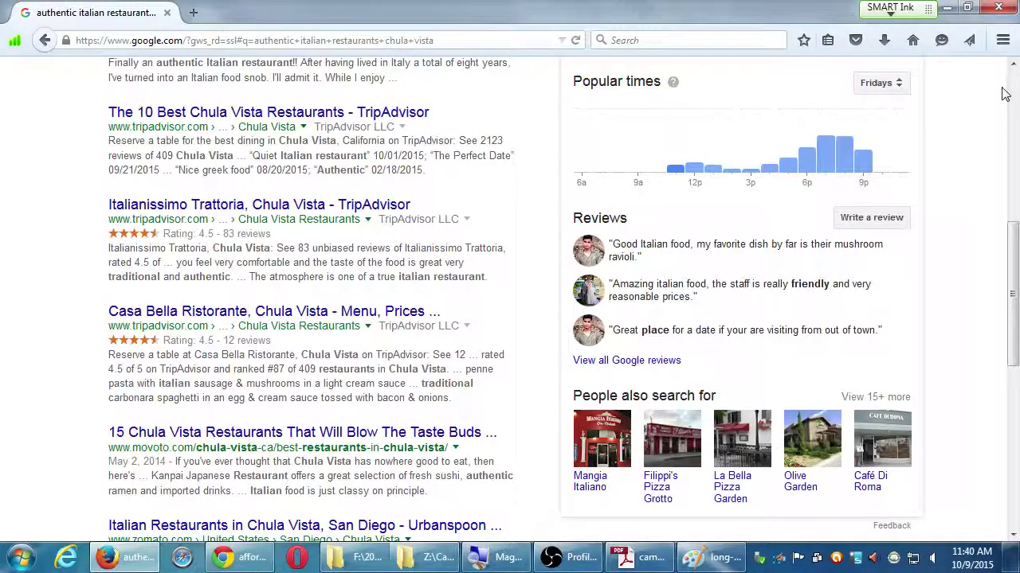
pyautogui.scroll(5, 1006, 94)
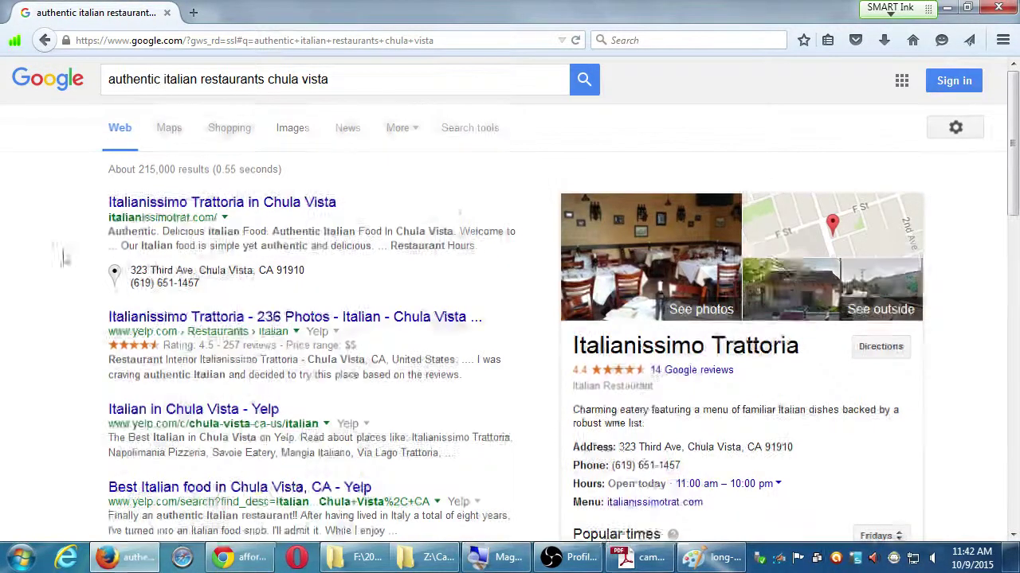
pyautogui.scroll(-5, 24, 281)
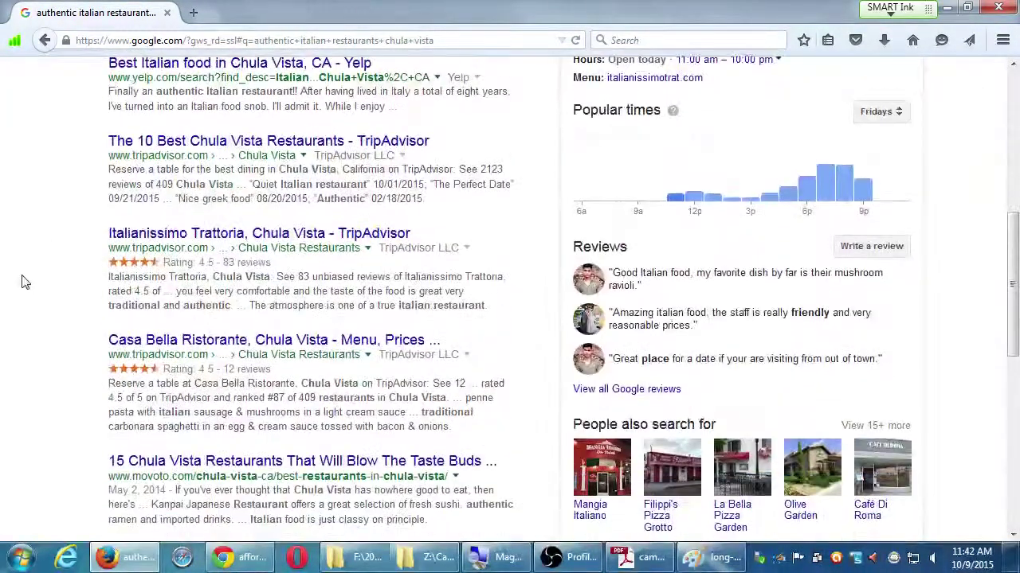
pyautogui.scroll(-6, 24, 281)
pyautogui.scroll(6, 26, 276)
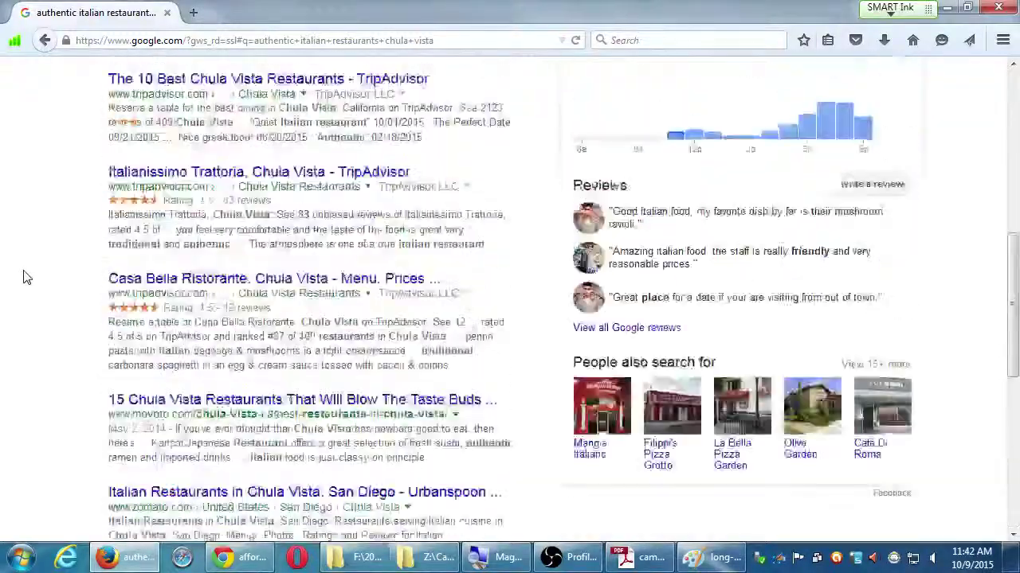
pyautogui.scroll(8, 24, 277)
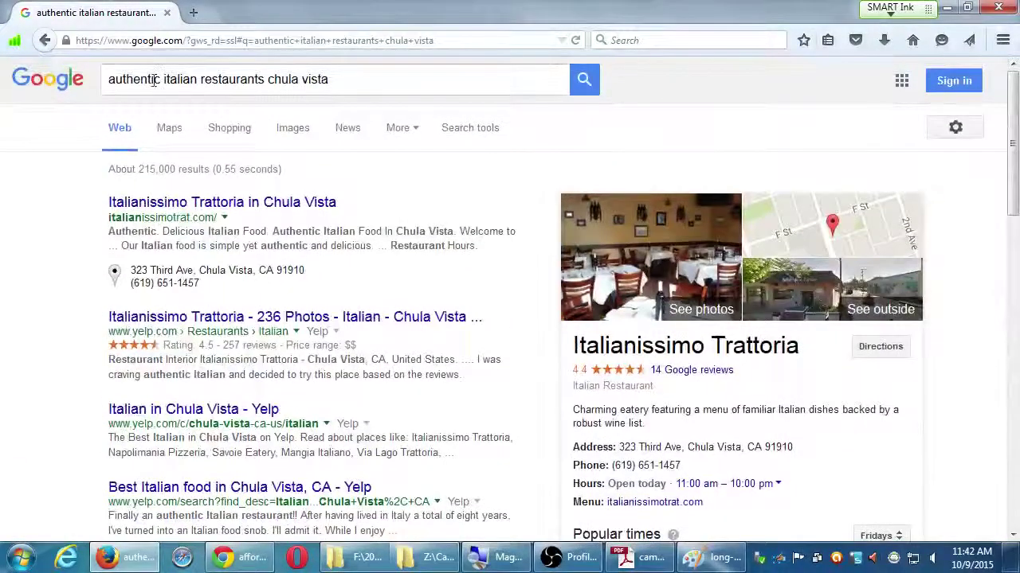
pyautogui.moveTo(358, 85); pyautogui.dragTo(4, 82)
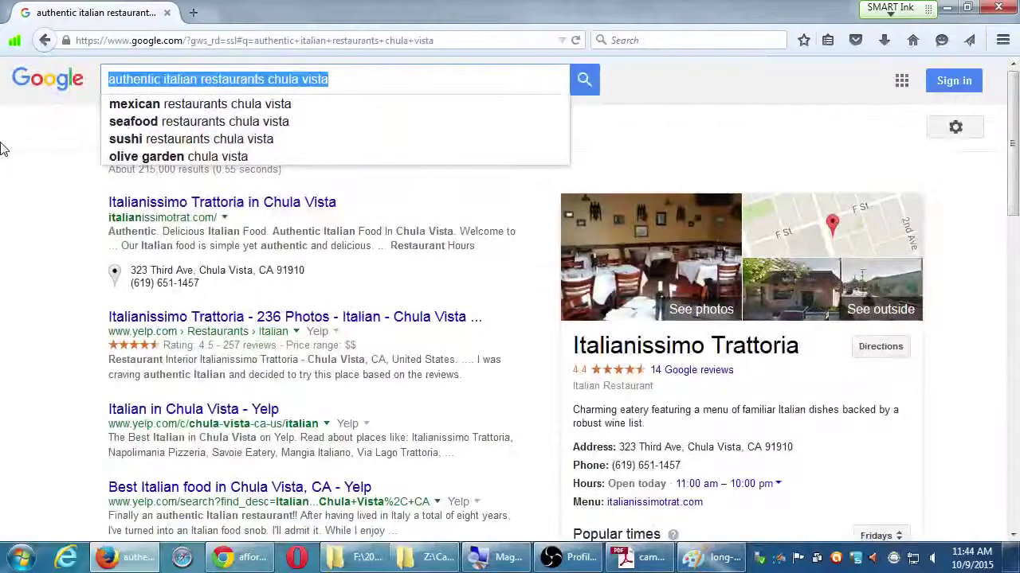
pyautogui.click(13, 239)
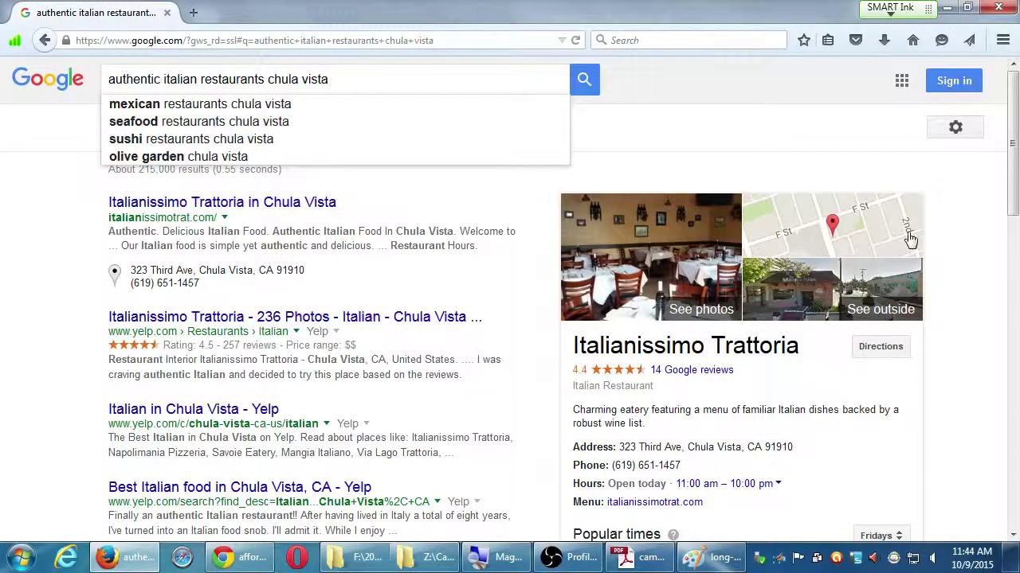
pyautogui.scroll(-3, 919, 358)
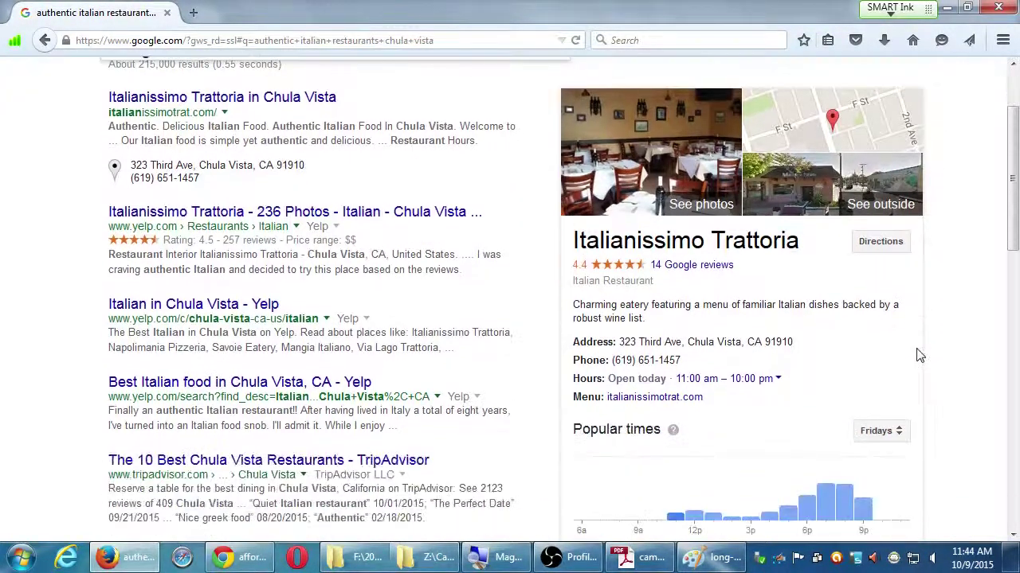
pyautogui.scroll(-6, 924, 354)
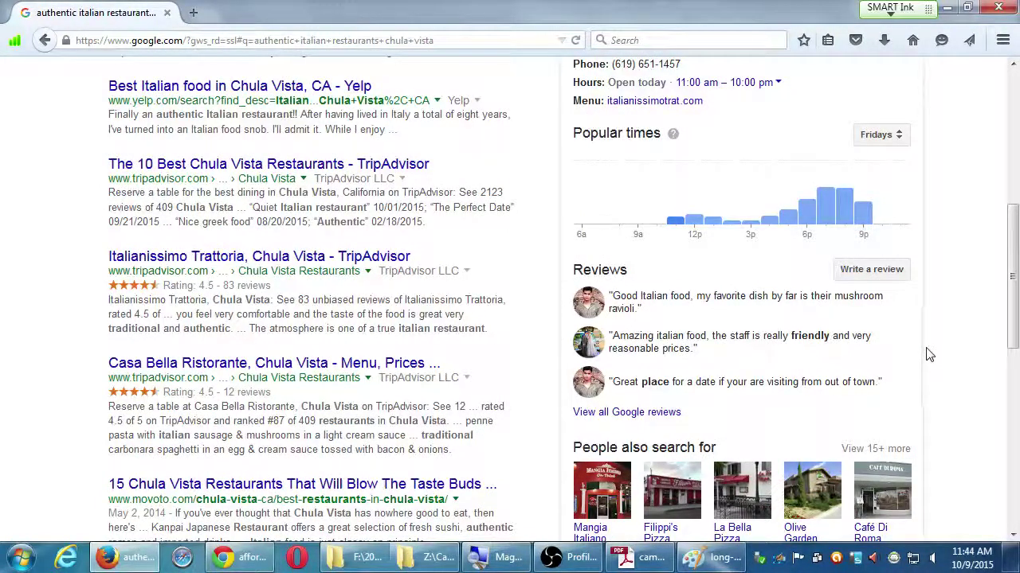
# Switch to Paint to view the Long Tail Keyword Strategy graph in long-tail.png, and return to the desktop.
pyautogui.click(698, 545)
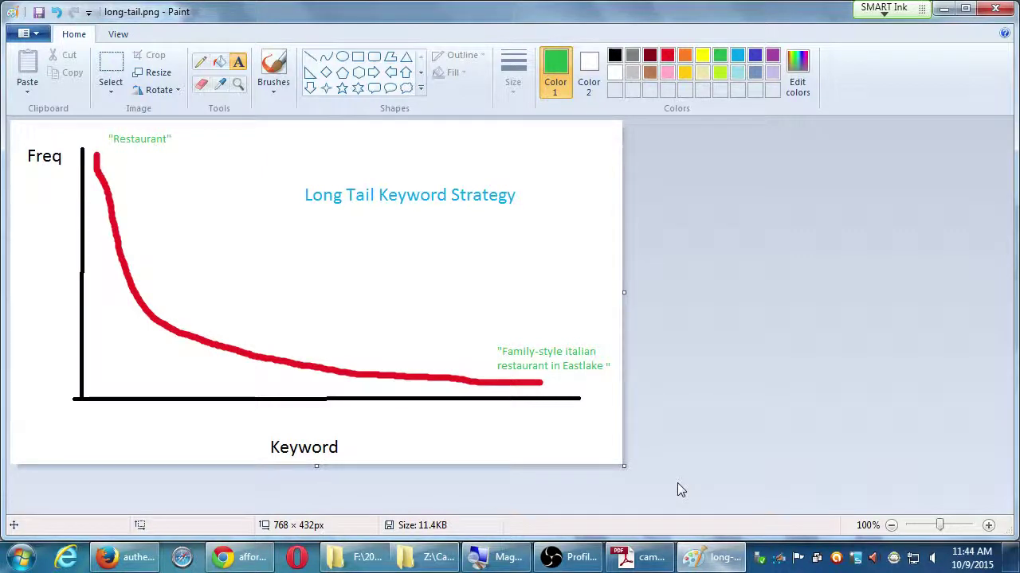
pyautogui.press('super+Up')
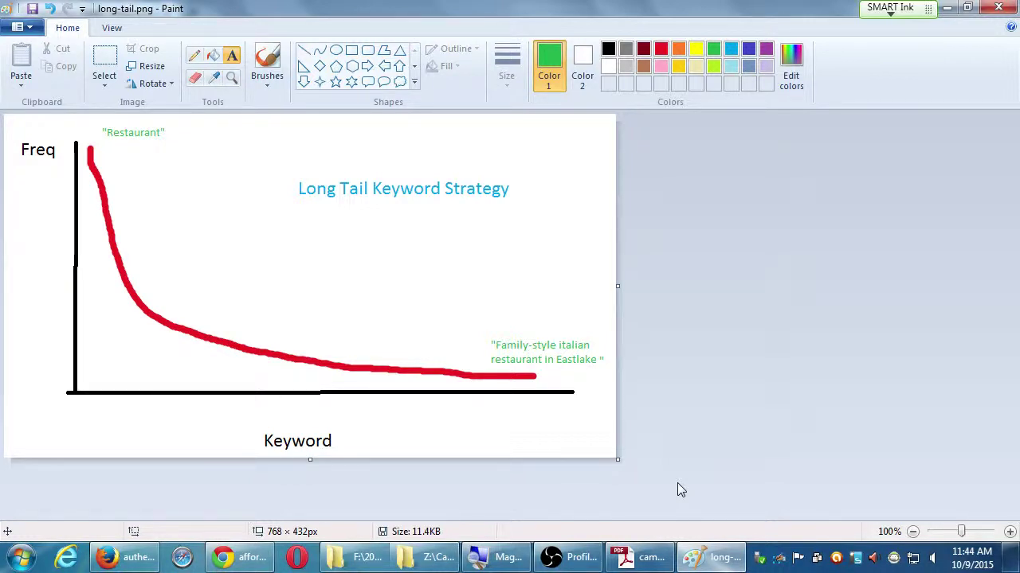
pyautogui.press('super+d')
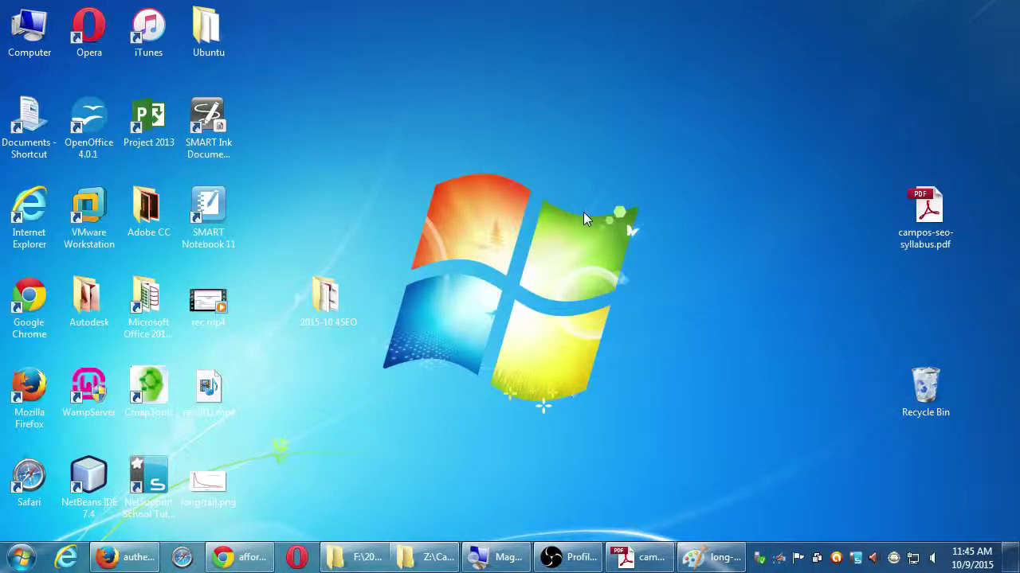
# Open the classroom data (Z:) network drive from Computer.
pyautogui.doubleClick(28, 34)
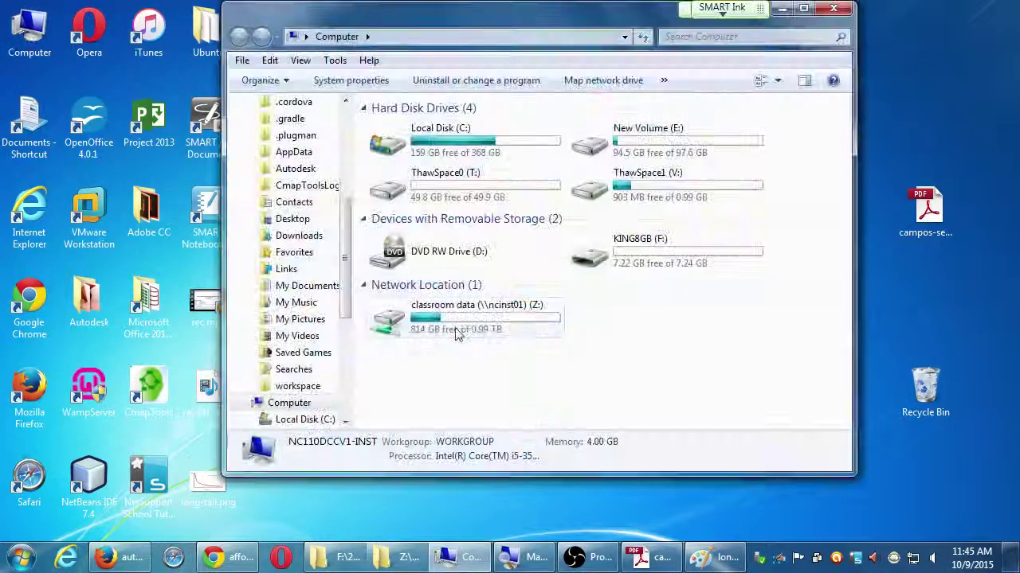
pyautogui.click(420, 329)
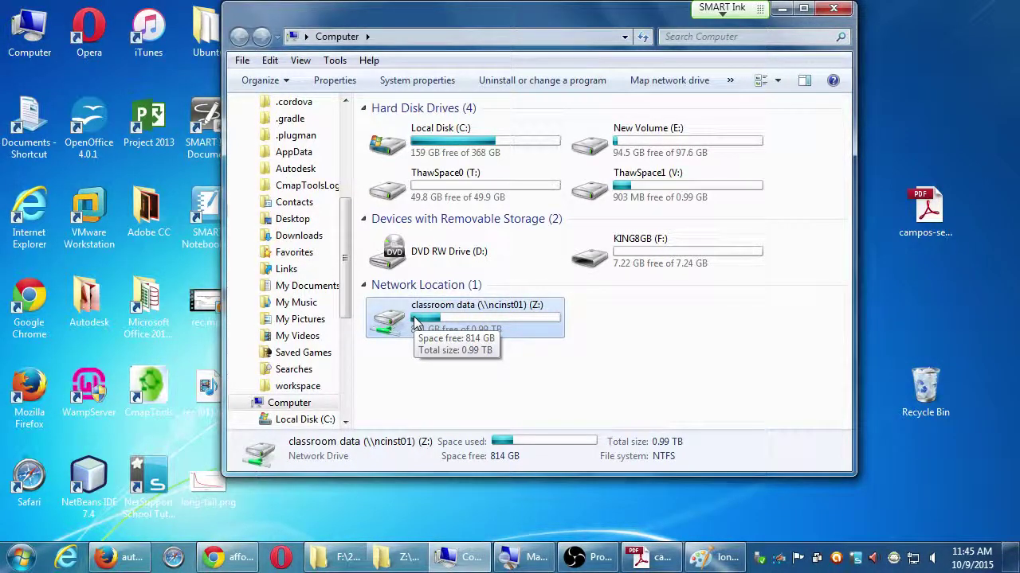
pyautogui.doubleClick(414, 321)
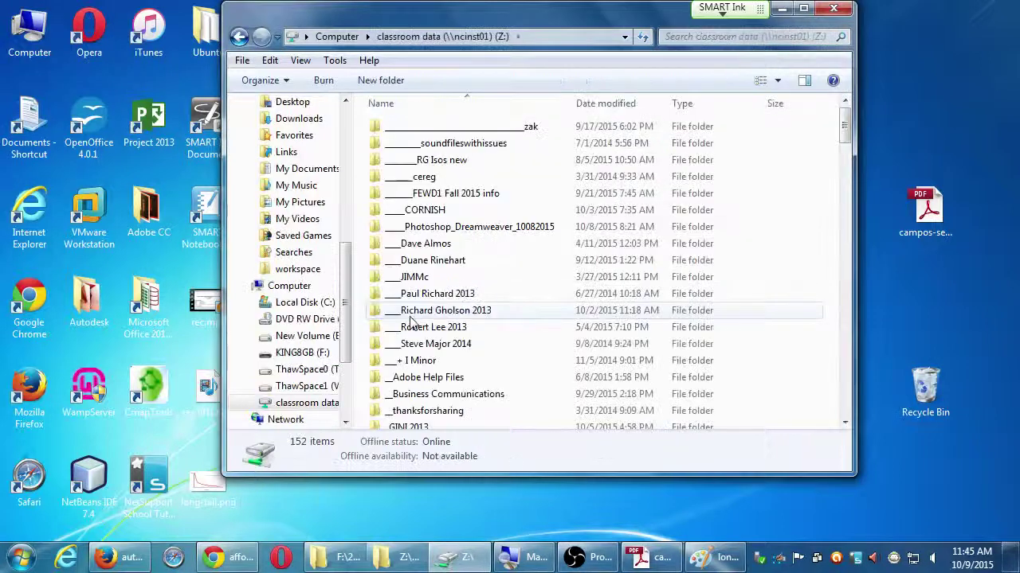
# Find and open the instructor's SEO course folder on the classroom data drive.
pyautogui.click(380, 294)
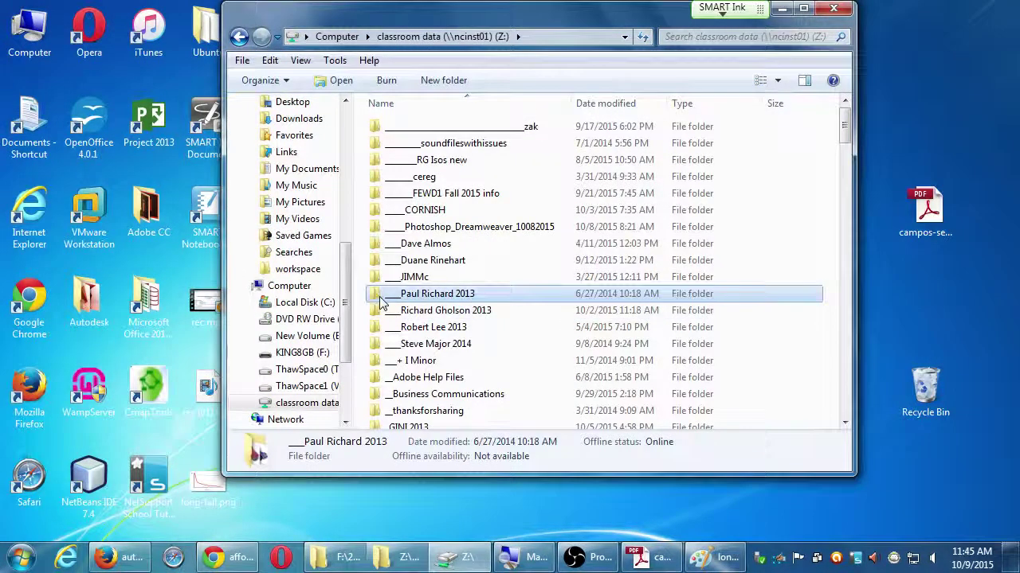
pyautogui.press('c')
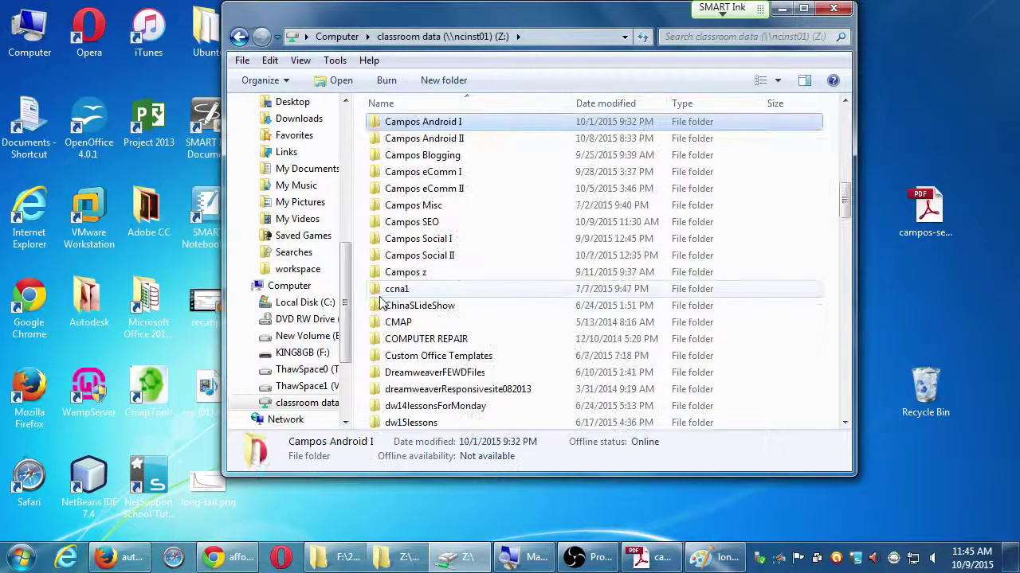
pyautogui.press('Down')
pyautogui.press('Down')
pyautogui.press('Down')
pyautogui.press('Down')
pyautogui.press('Down')
pyautogui.press('Down')
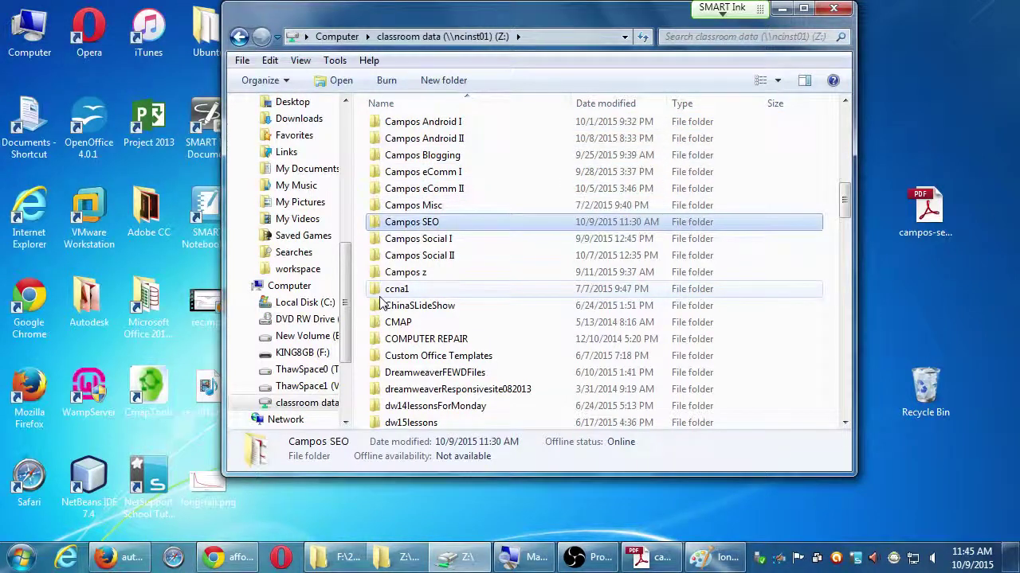
pyautogui.press('Return')
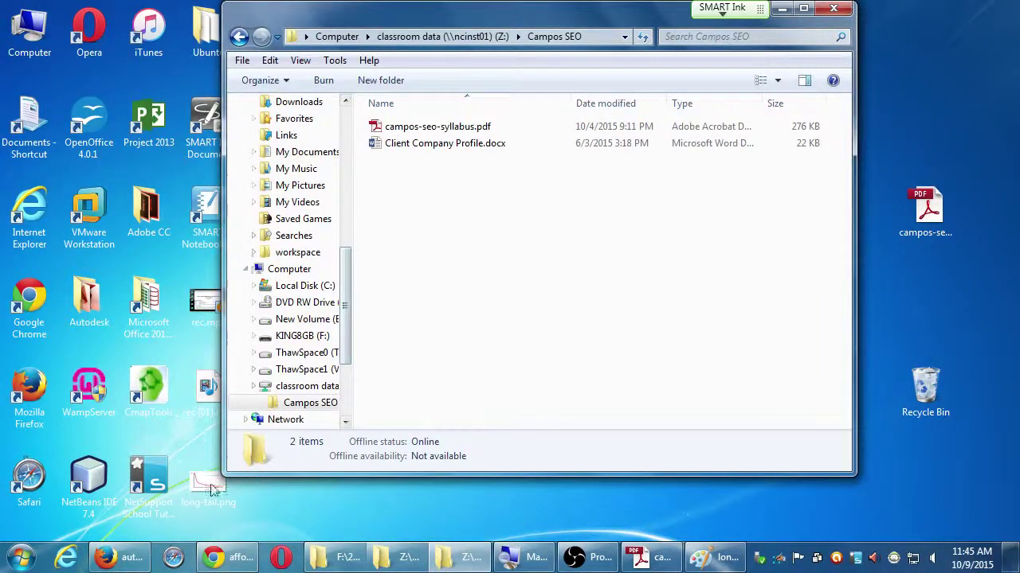
# Copy long-tail.png from the desktop into the open SEO course folder.
pyautogui.moveTo(205, 483); pyautogui.dragTo(408, 322)
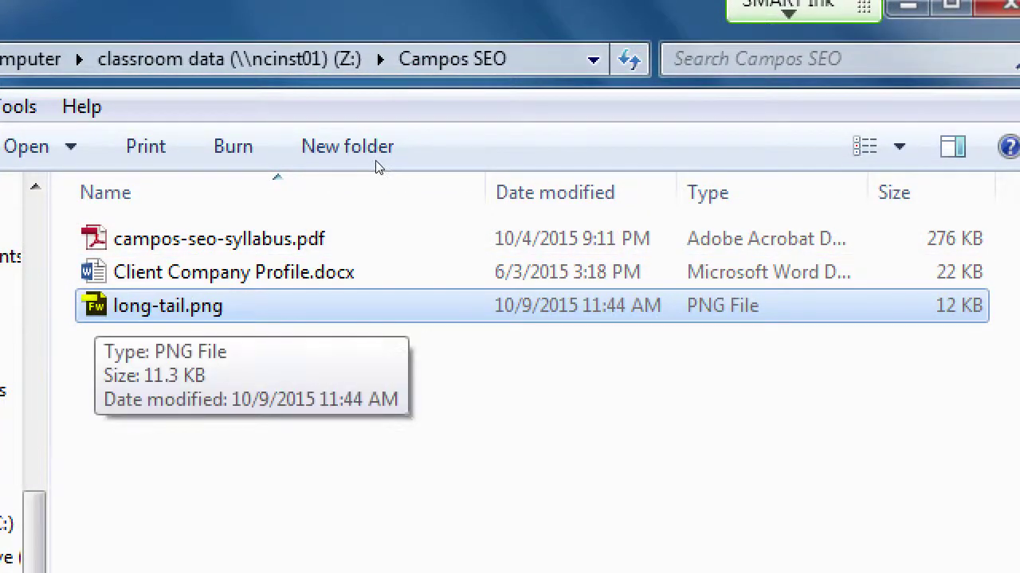
pyautogui.moveTo(375, 306); pyautogui.dragTo(970, 124)
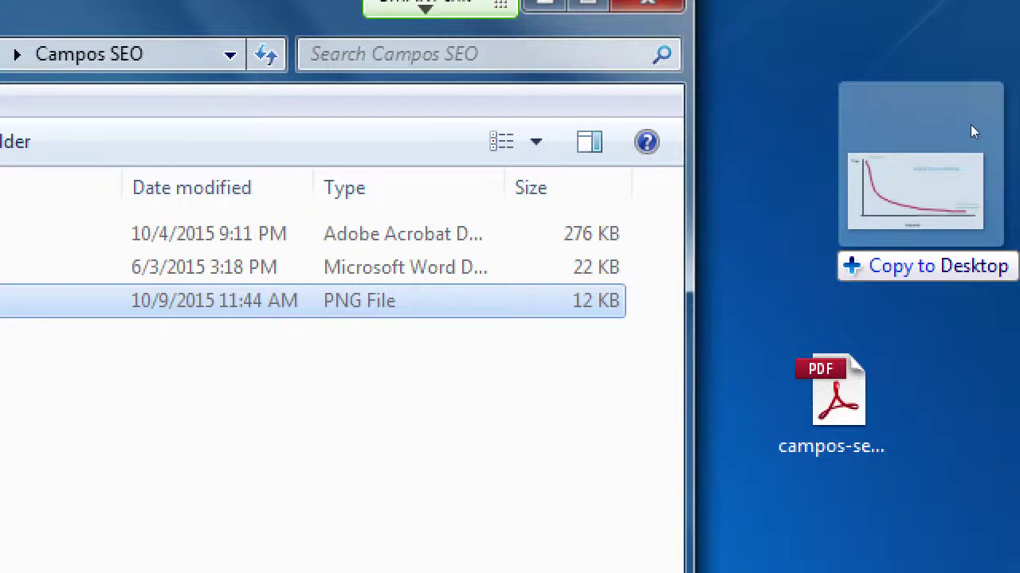
pyautogui.press('Escape')
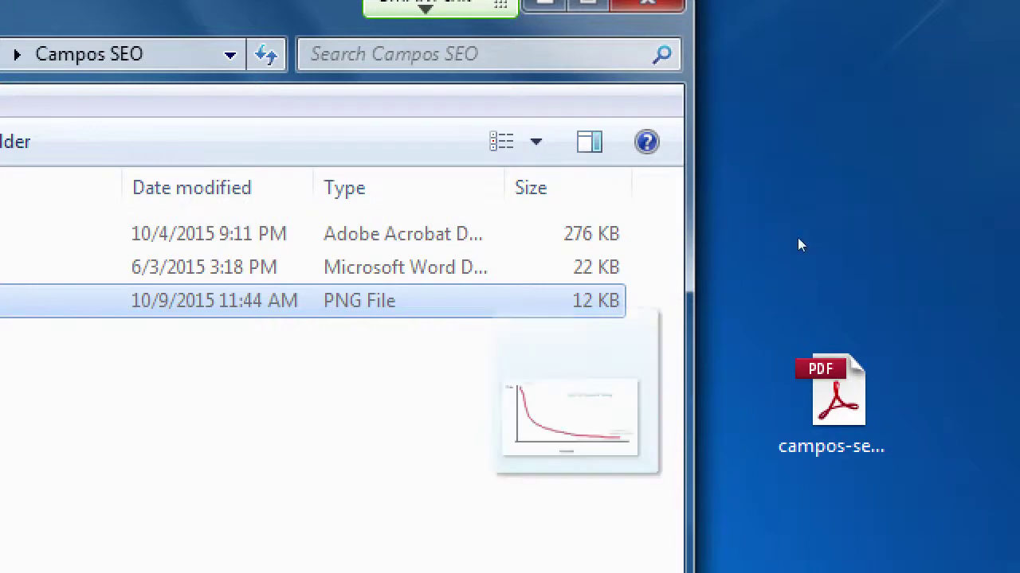
# Copy Client Company Profile.docx from the SEO course folder to the desktop and close the folder window.
pyautogui.press('Up')
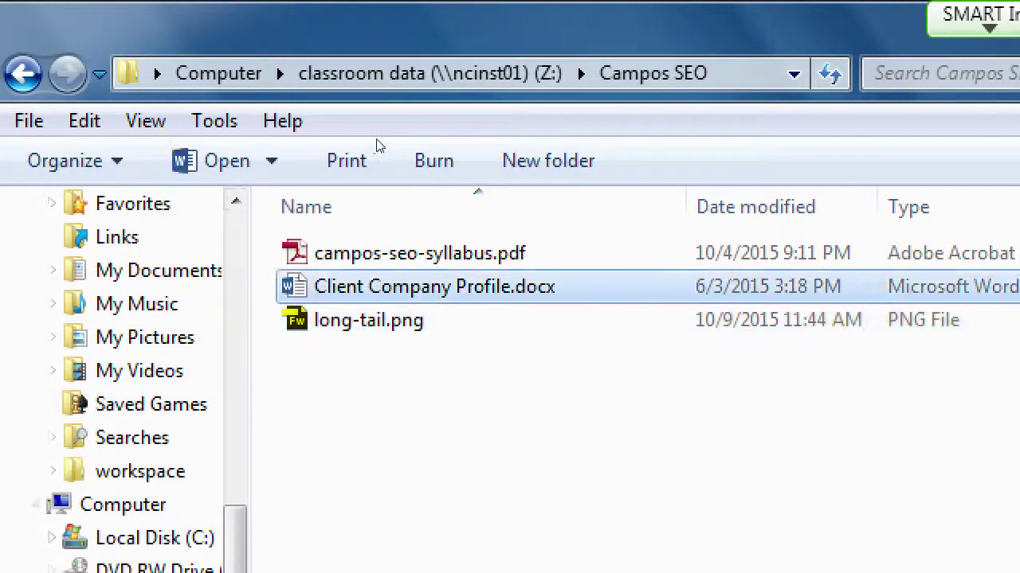
pyautogui.moveTo(414, 287); pyautogui.dragTo(951, 66)
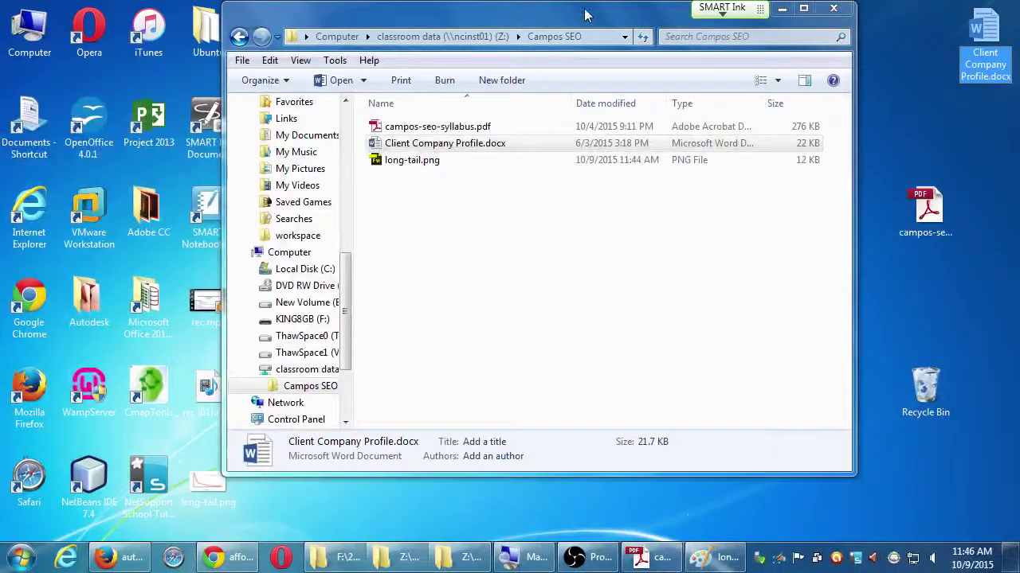
pyautogui.click(834, 8)
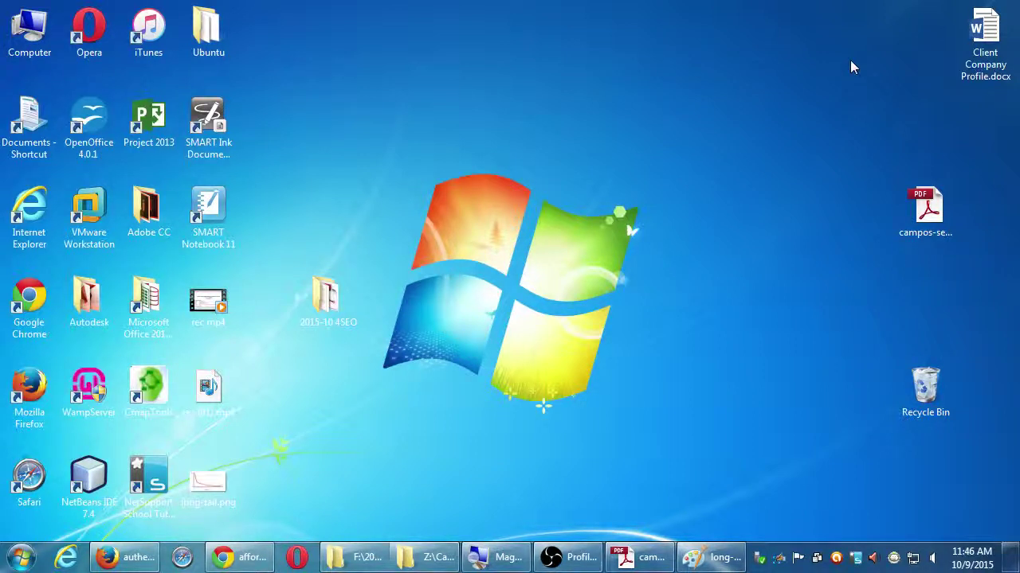
# Move Client Company Profile.docx to a free area of the desktop, open it in Word and close the Navigation pane.
pyautogui.moveTo(986, 40); pyautogui.dragTo(612, 119)
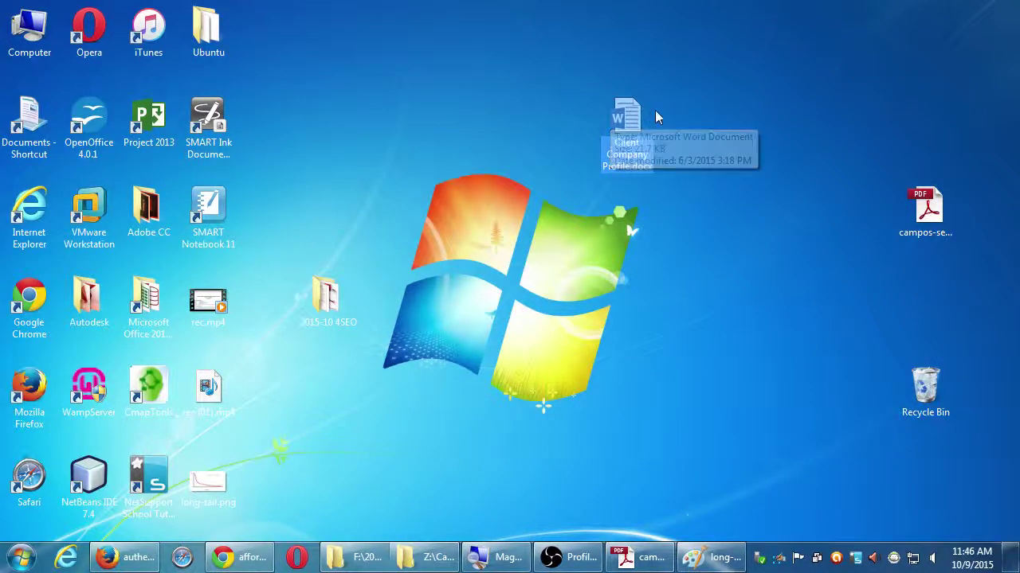
pyautogui.doubleClick(627, 119)
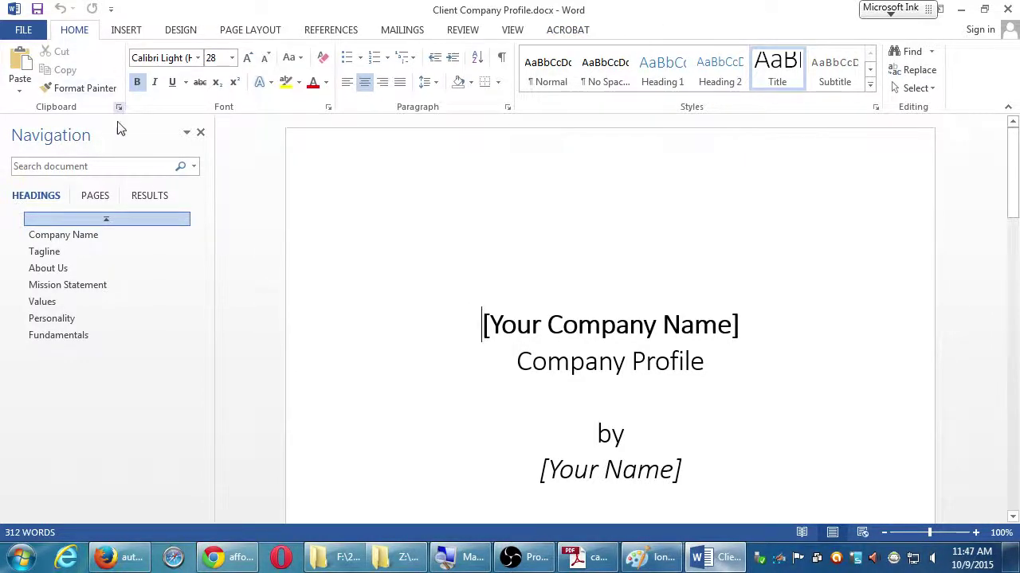
pyautogui.click(199, 133)
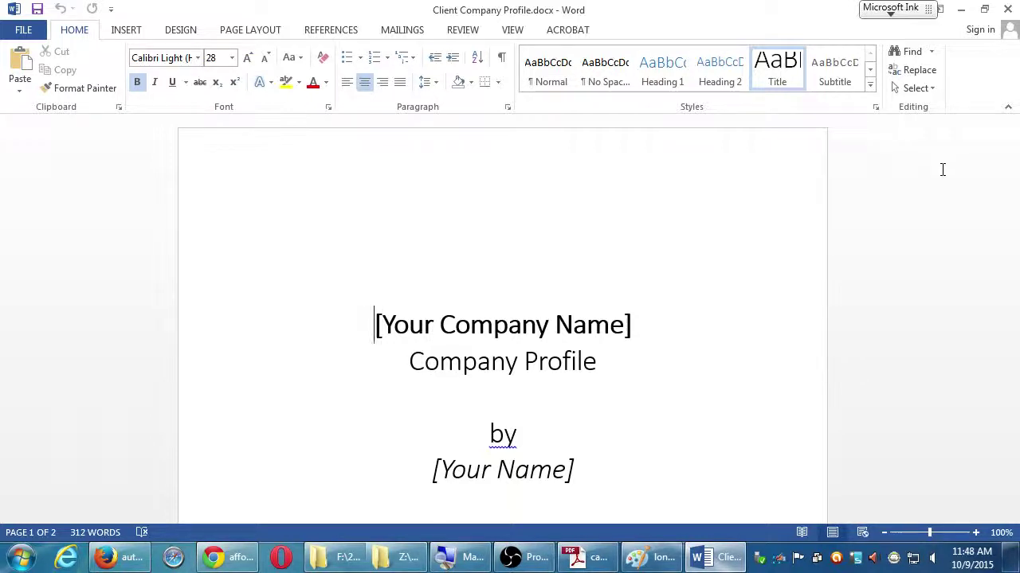
# Read through the company profile template from the cover page placeholders to the Company Name, Tagline and About Us sections.
pyautogui.scroll(-7, 735, 337)
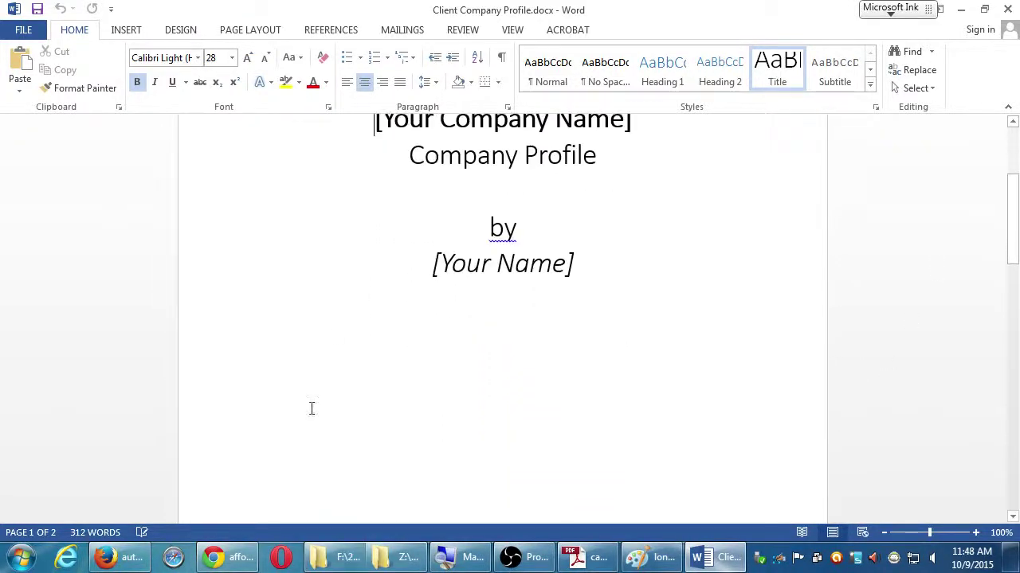
pyautogui.scroll(-1, 377, 364)
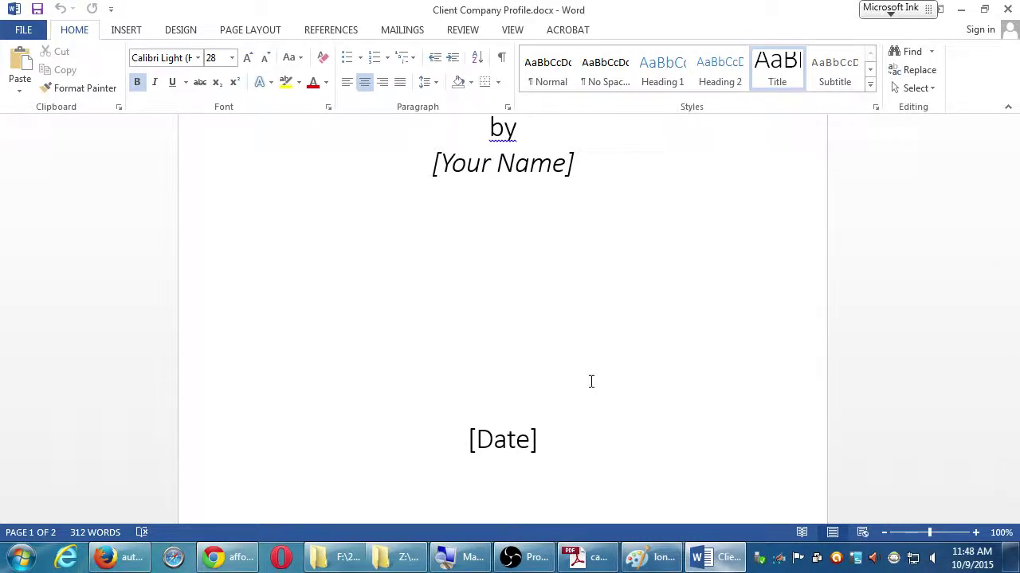
pyautogui.scroll(1, 558, 383)
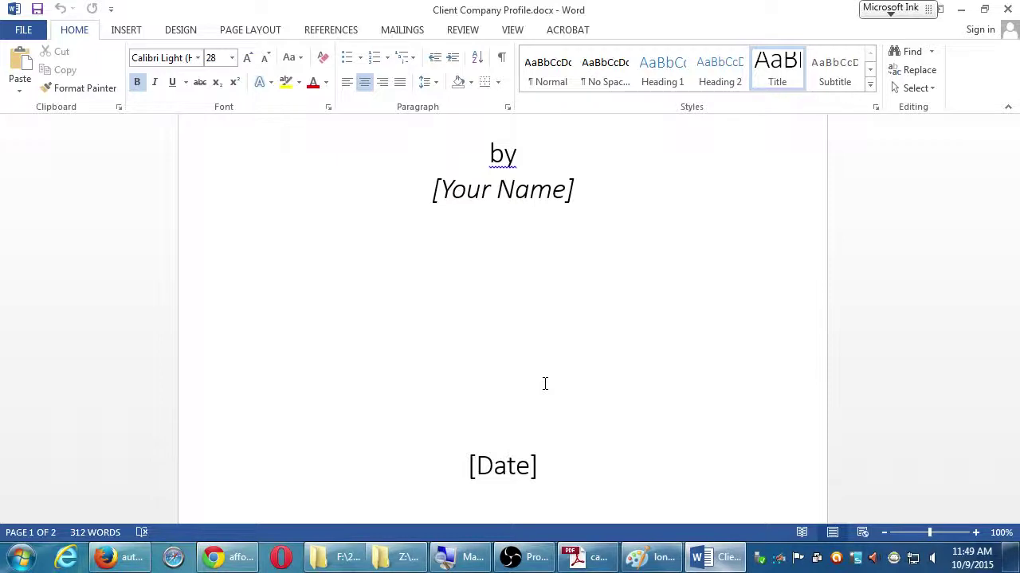
pyautogui.scroll(-5, 553, 387)
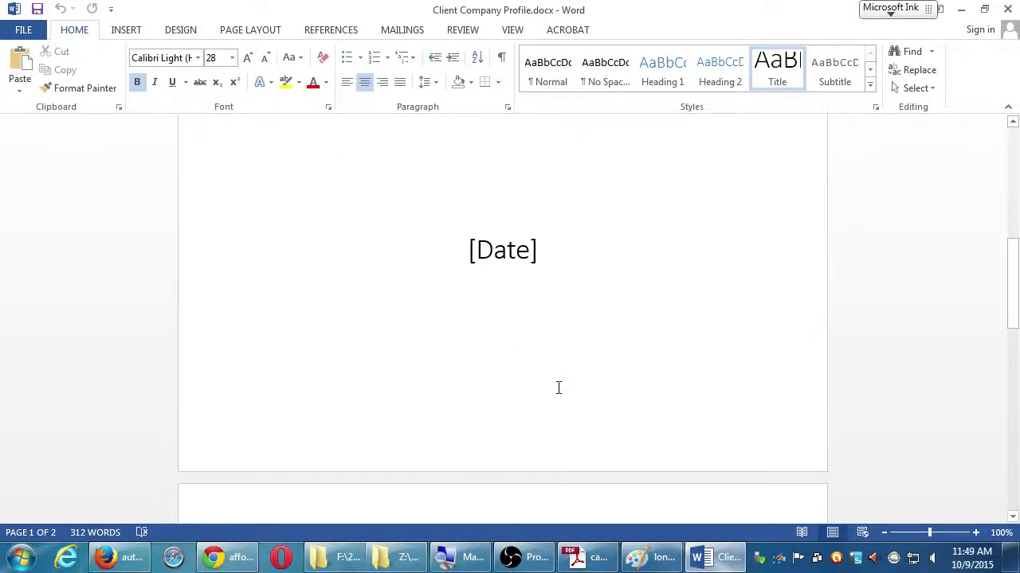
pyautogui.scroll(-6, 558, 388)
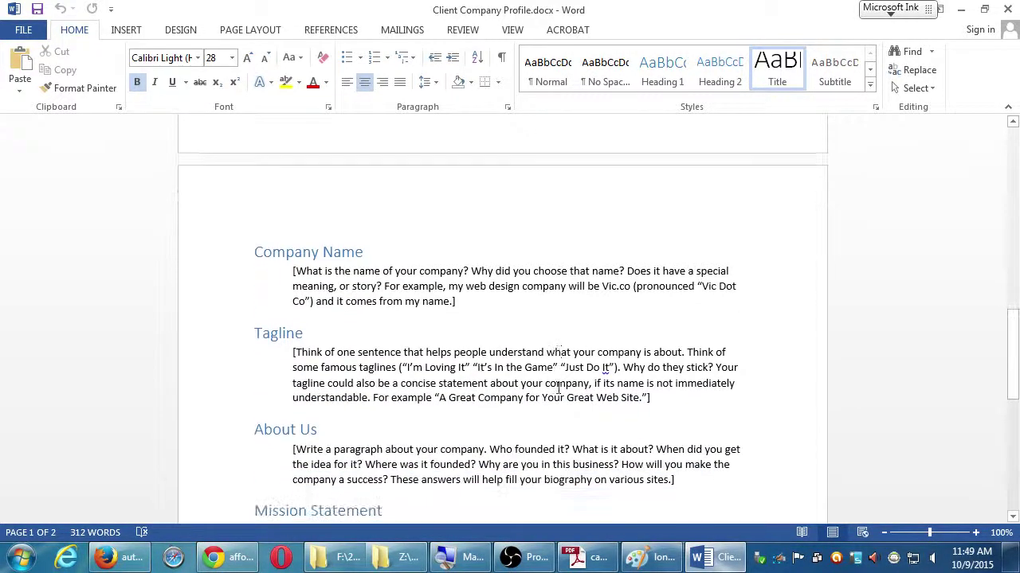